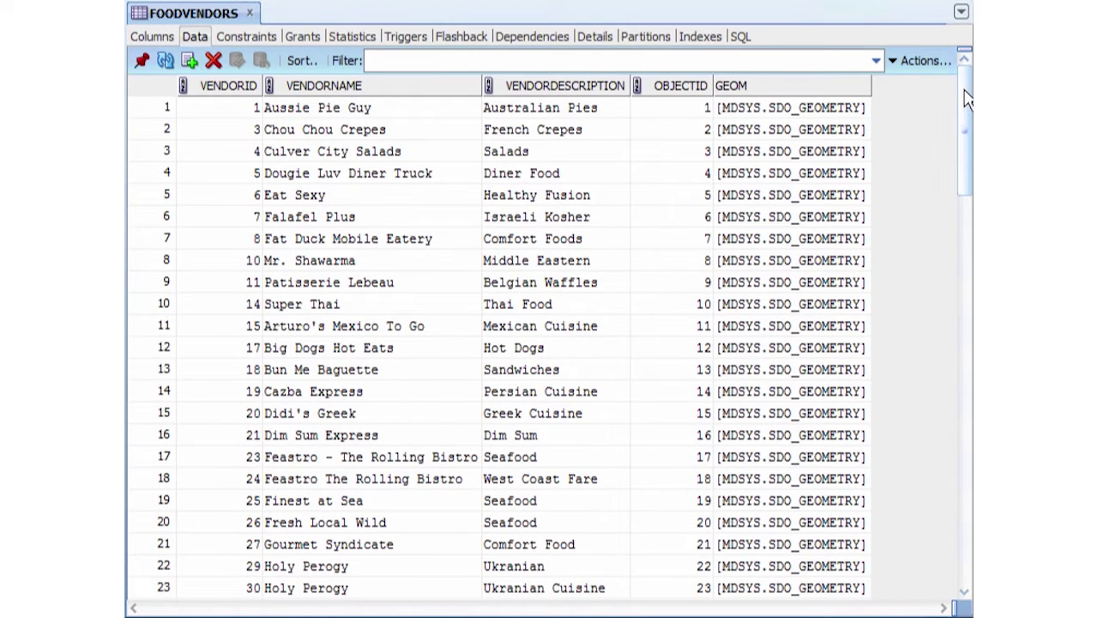
Mark a Hot Dogs vendor description, then begin adding a new reader
{"action": "left_click_drag", "start_coordinate": [967, 99], "coordinate": [963, 223]}
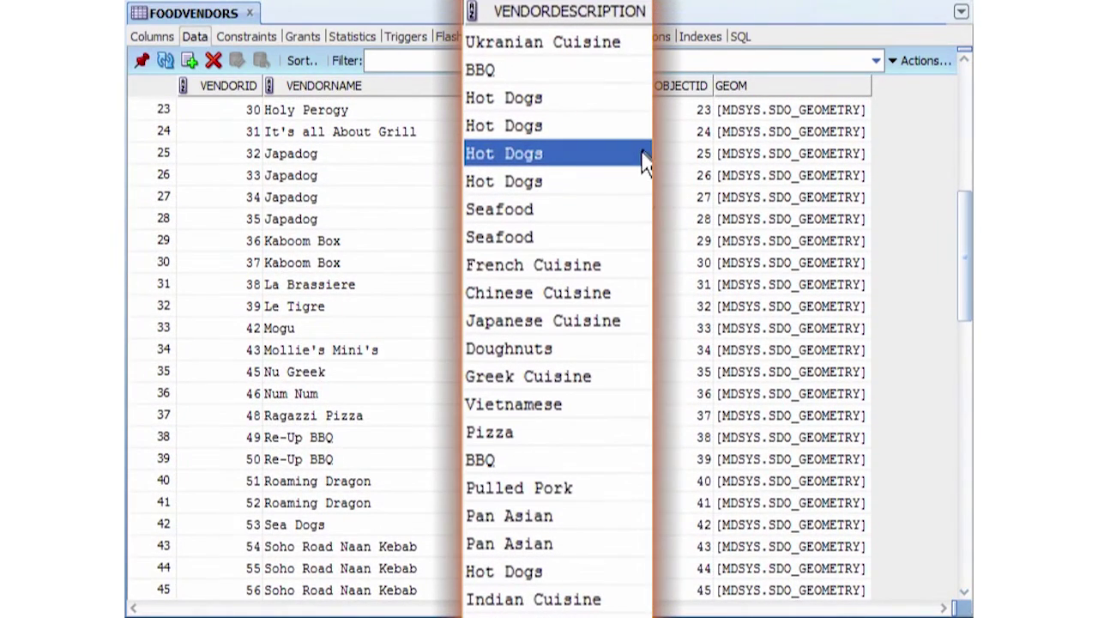
{"action": "left_click", "coordinate": [632, 184]}
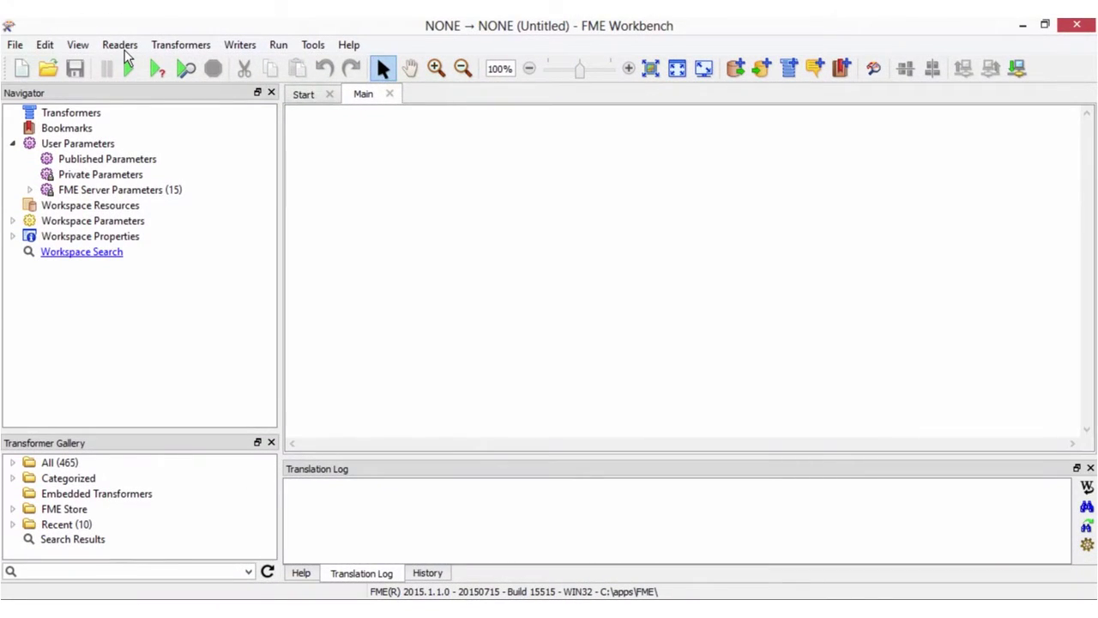
{"action": "left_click", "coordinate": [124, 50]}
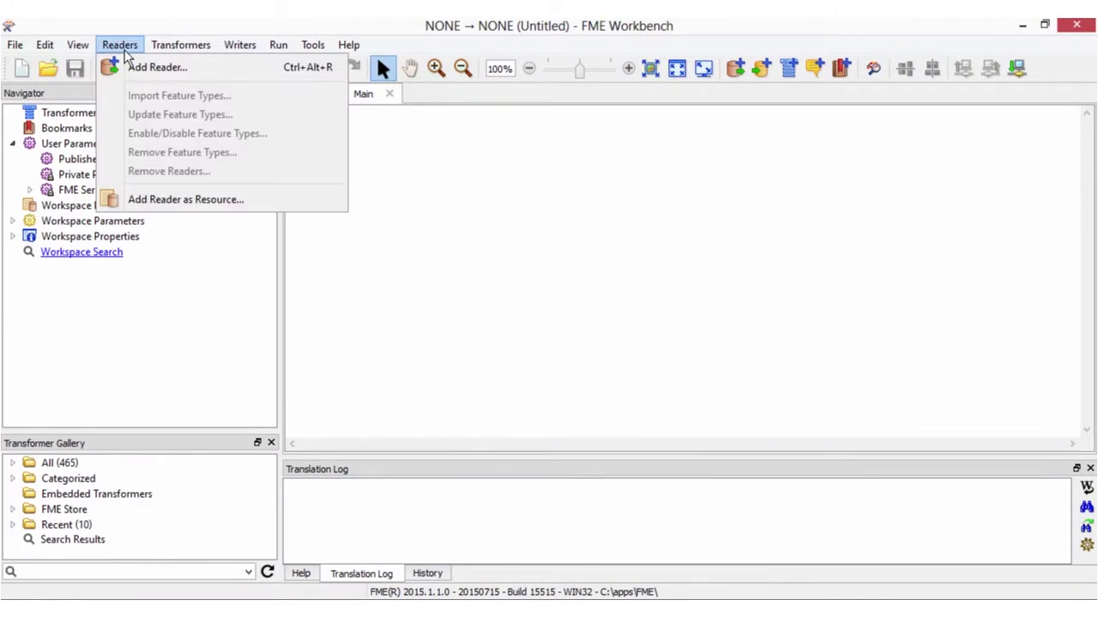
{"action": "left_click", "coordinate": [149, 69]}
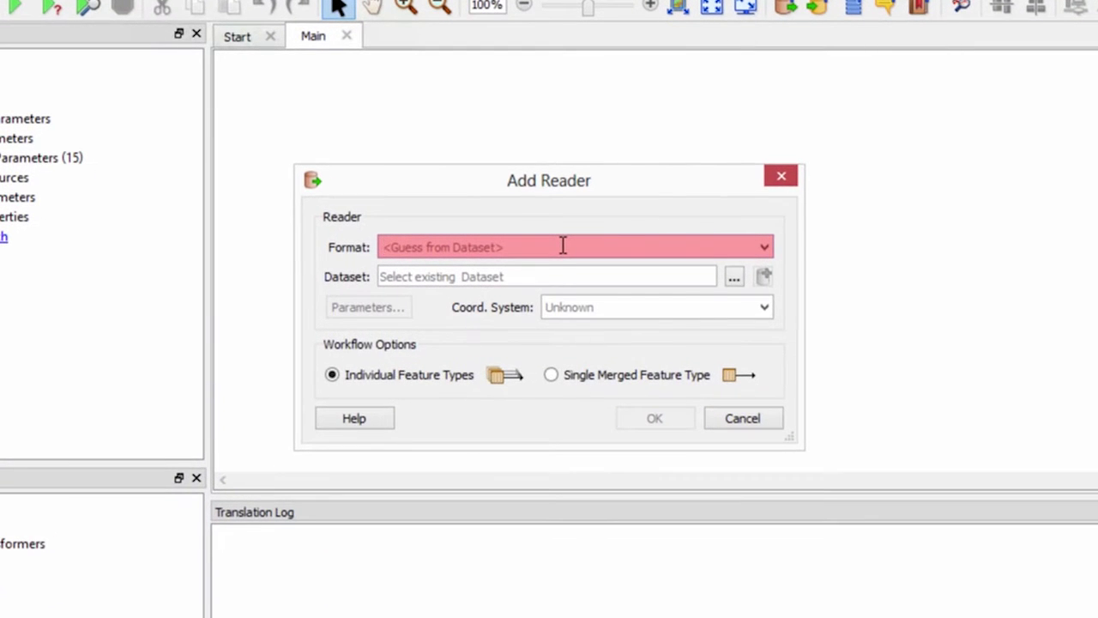
Choose the Oracle Spatial Object reader format with embedded connection parameters
{"action": "type", "text": "oracle"}
{"action": "key", "text": "Down"}
{"action": "key", "text": "Down"}
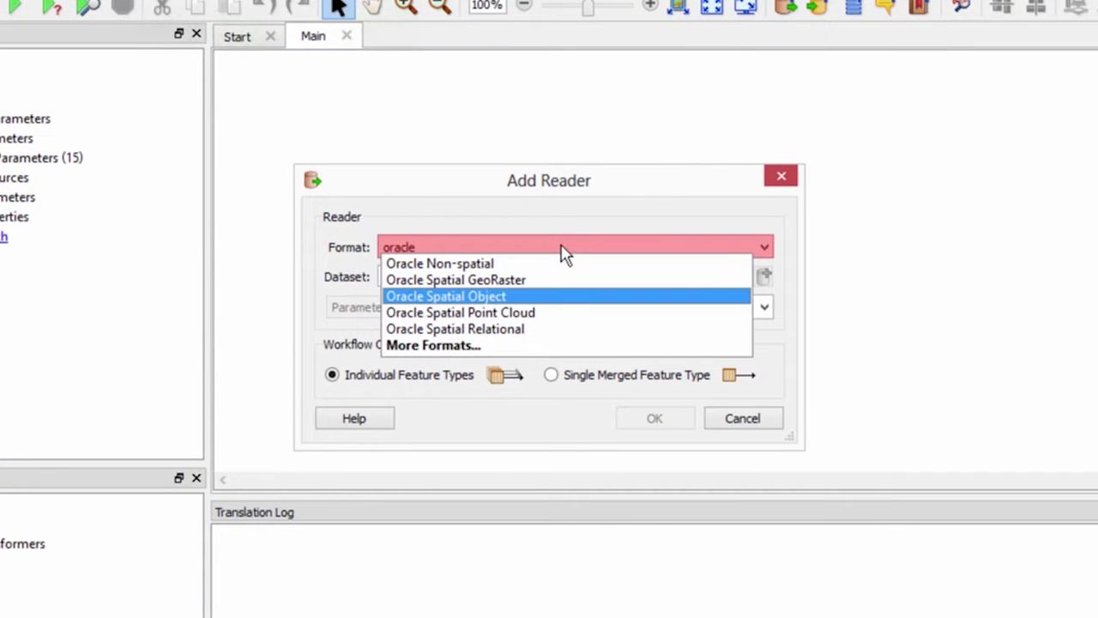
{"action": "left_click", "coordinate": [559, 300]}
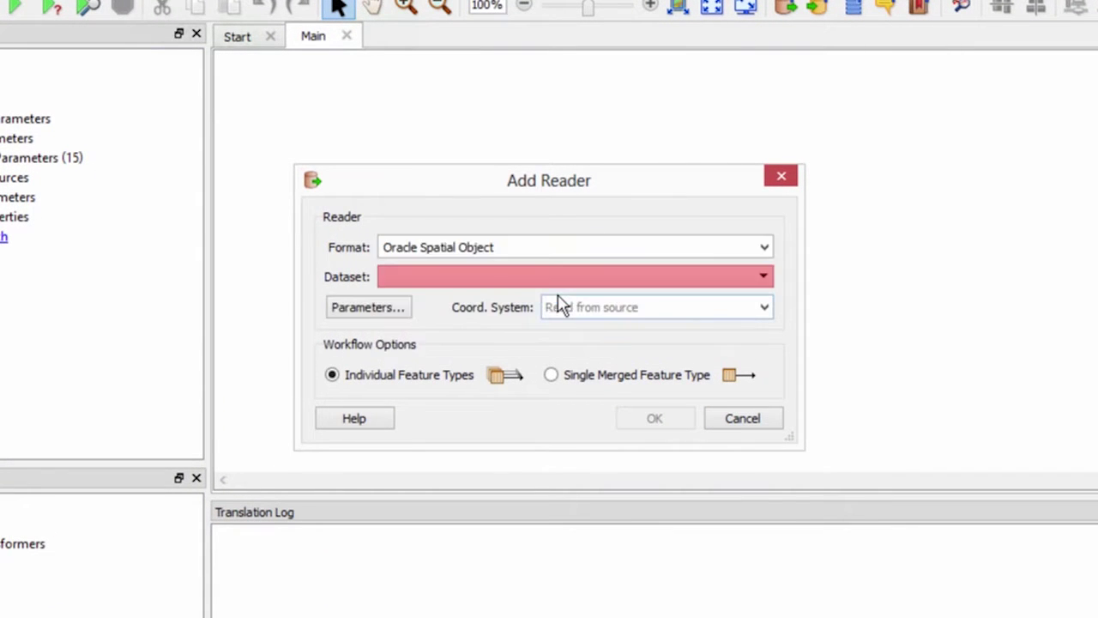
{"action": "left_click", "coordinate": [563, 282]}
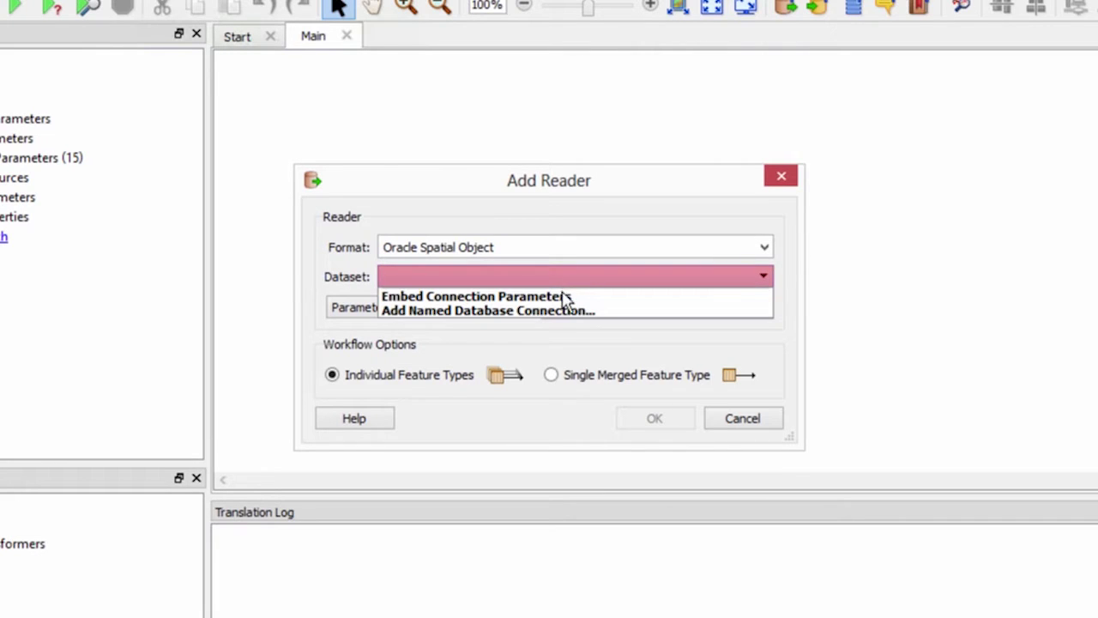
{"action": "left_click", "coordinate": [562, 301]}
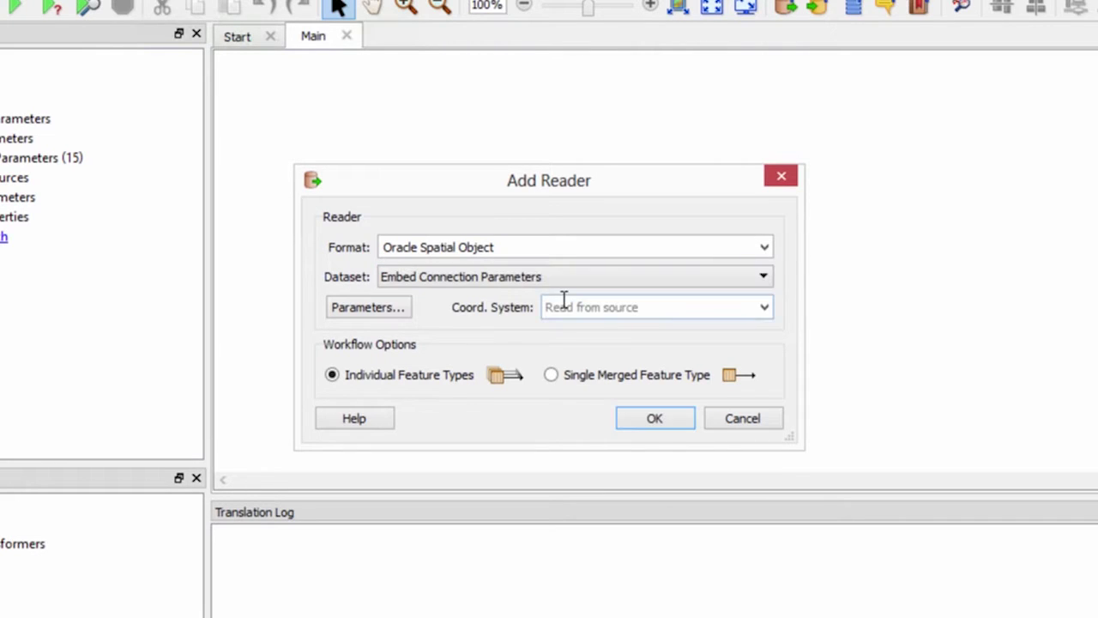
Enter service name xe and the database username and password for the Oracle connection
{"action": "left_click", "coordinate": [401, 316]}
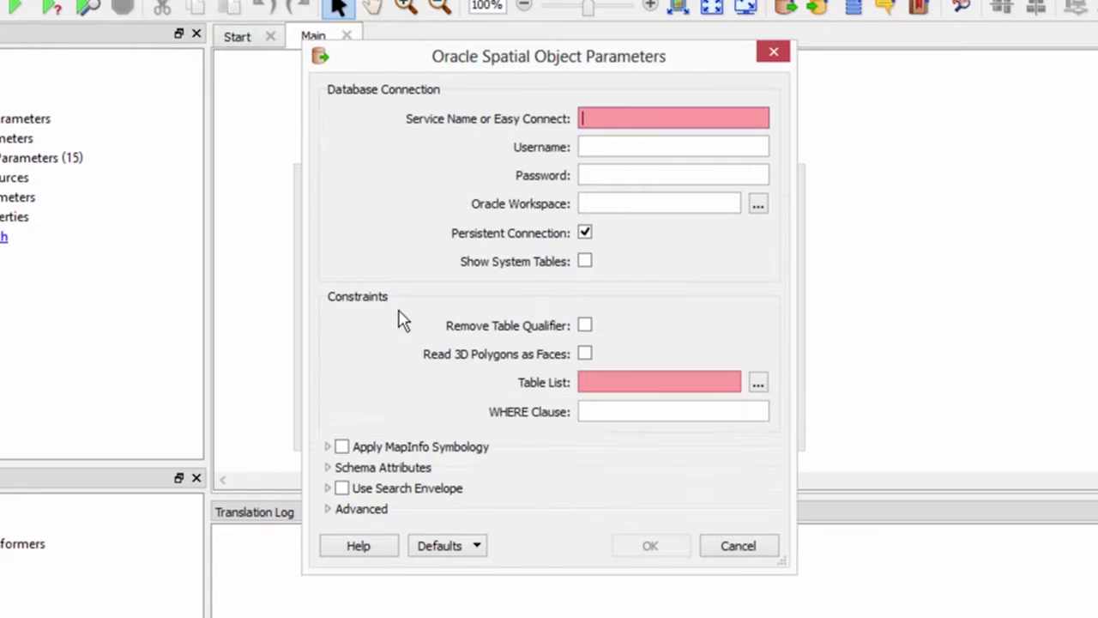
{"action": "type", "text": "xe"}
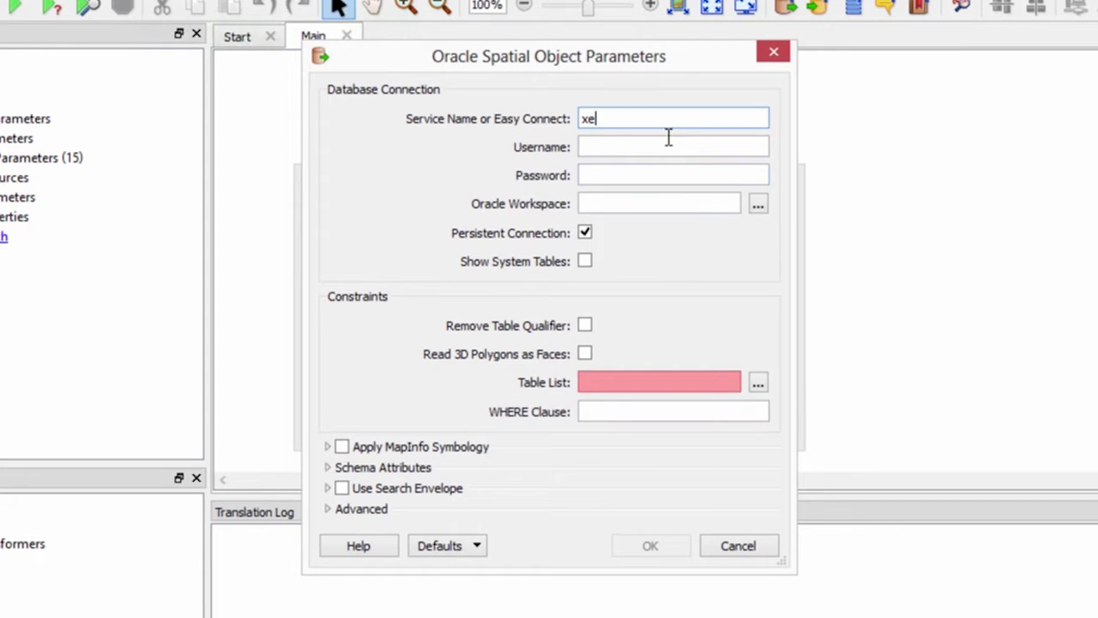
{"action": "left_click", "coordinate": [667, 142]}
{"action": "type", "text": "fmedata"}
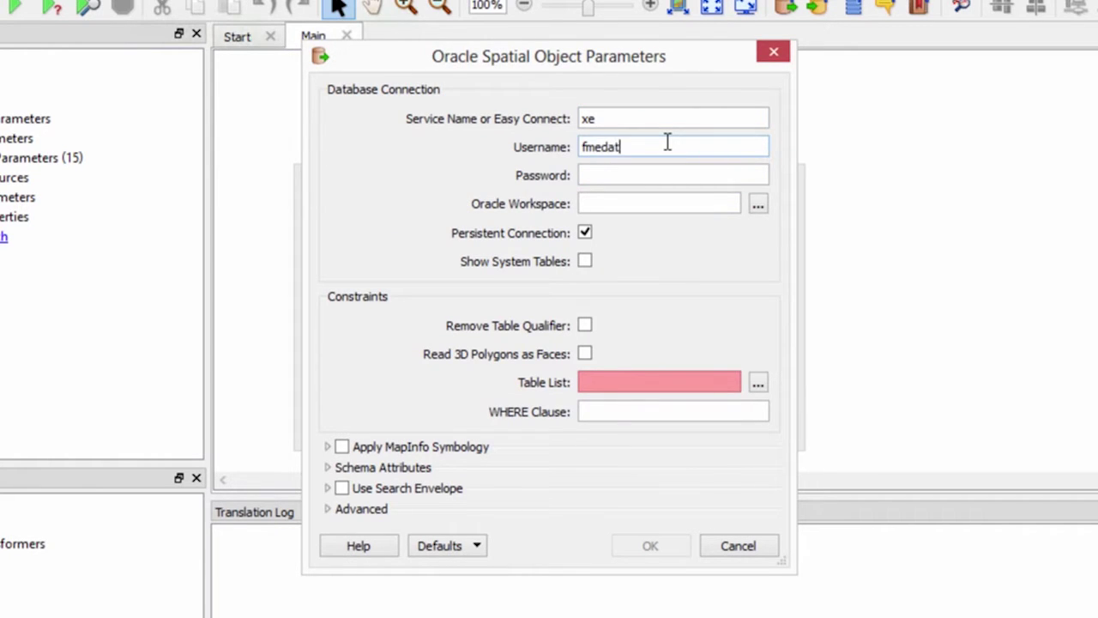
{"action": "left_click", "coordinate": [665, 172]}
{"action": "type", "text": "fmedata"}
Select the FMEDATA.FOODVENDORS table to read and begin a WHERE clause filter
{"action": "left_click", "coordinate": [758, 382]}
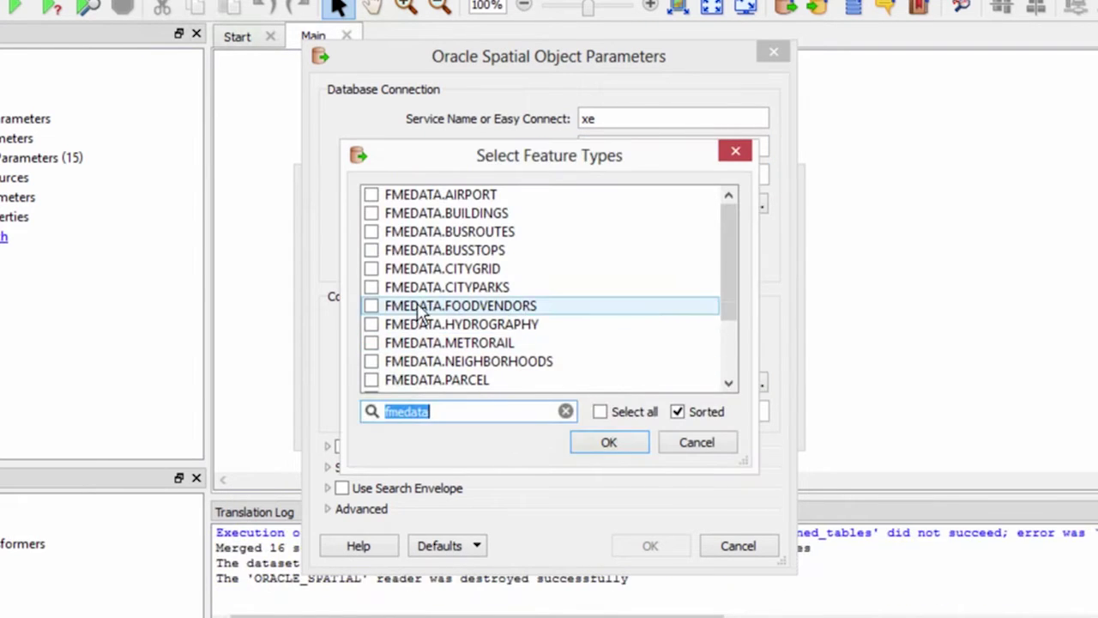
{"action": "left_click", "coordinate": [371, 306]}
{"action": "left_click", "coordinate": [601, 443]}
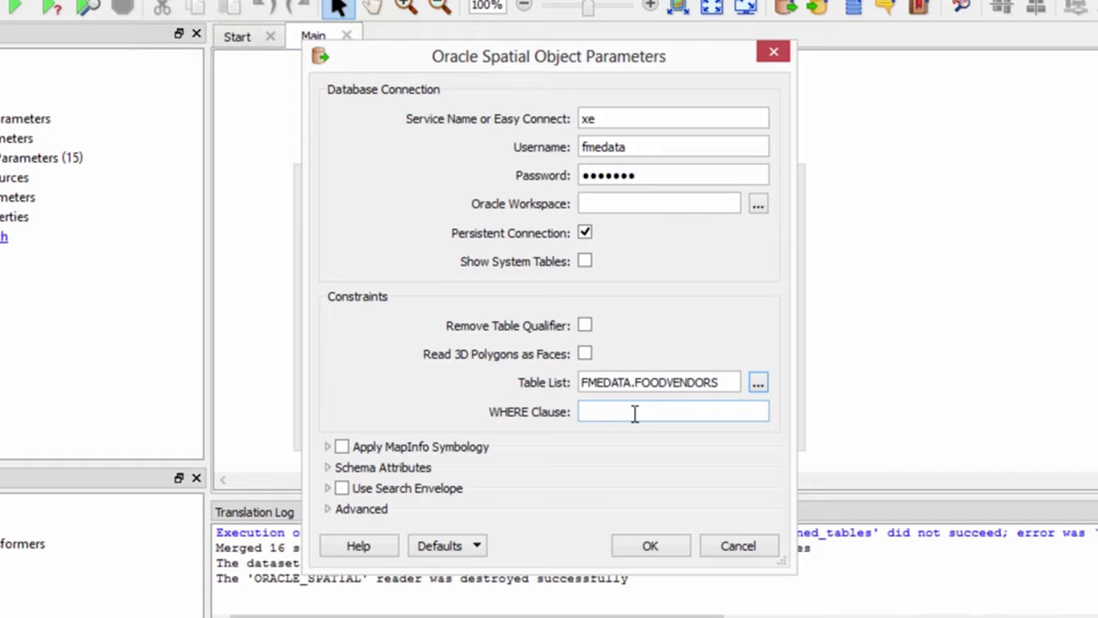
{"action": "left_click", "coordinate": [635, 414]}
Filter with VENDORDESCRIPTION='Hot Dogs' and add the FOODVENDORS reader to the canvas
{"action": "type", "text": "VENDOR"}
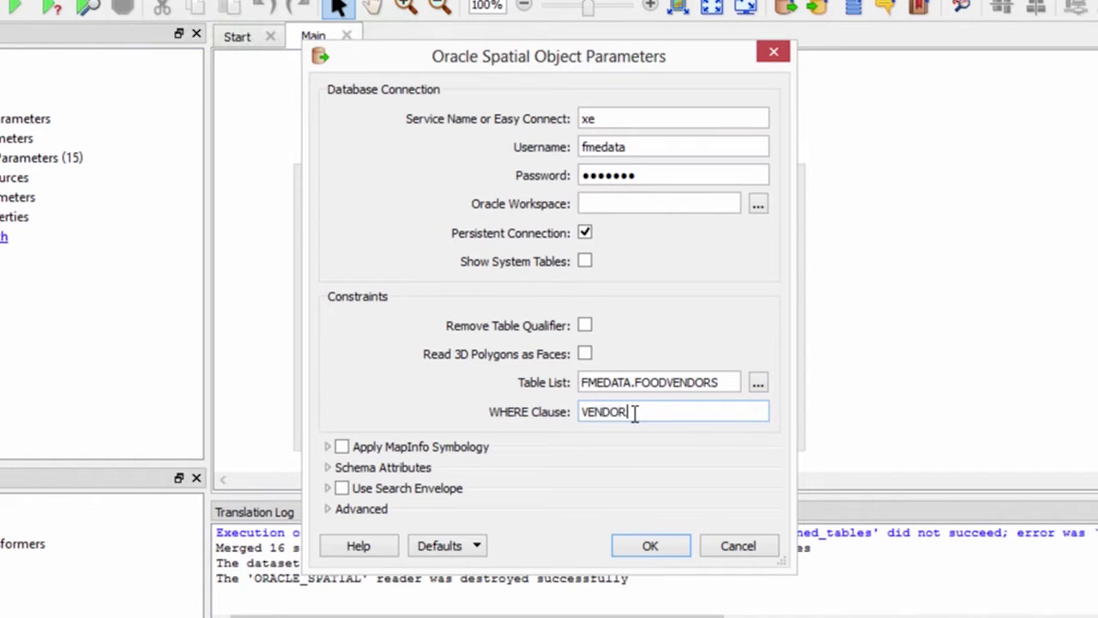
{"action": "type", "text": "DESCRIPTION"}
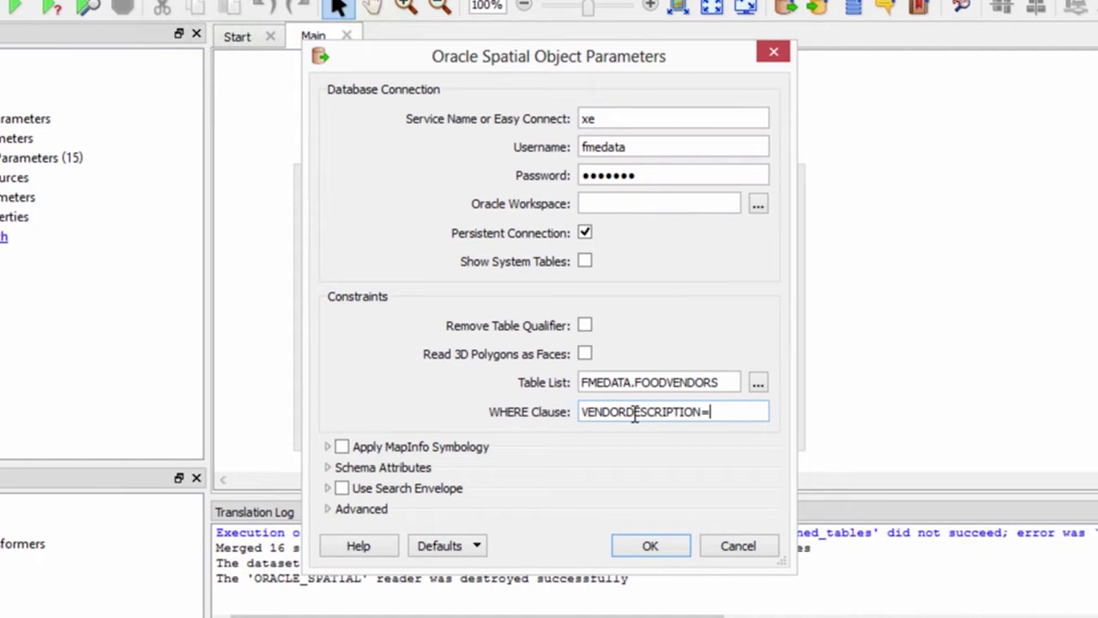
{"action": "type", "text": "='Hot Dogs'"}
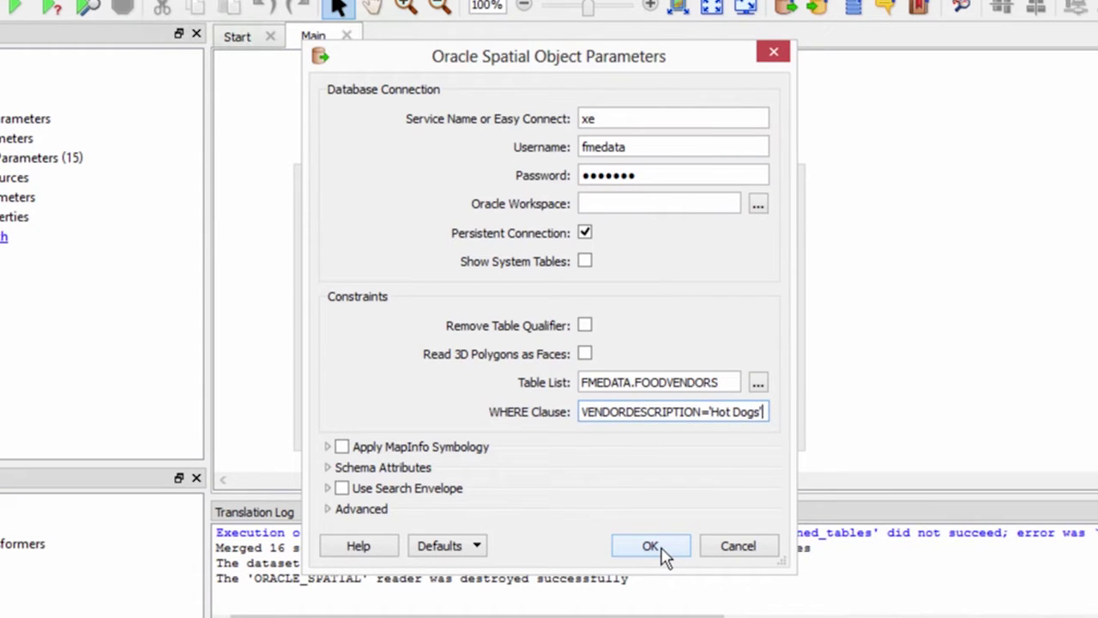
{"action": "left_click", "coordinate": [663, 552]}
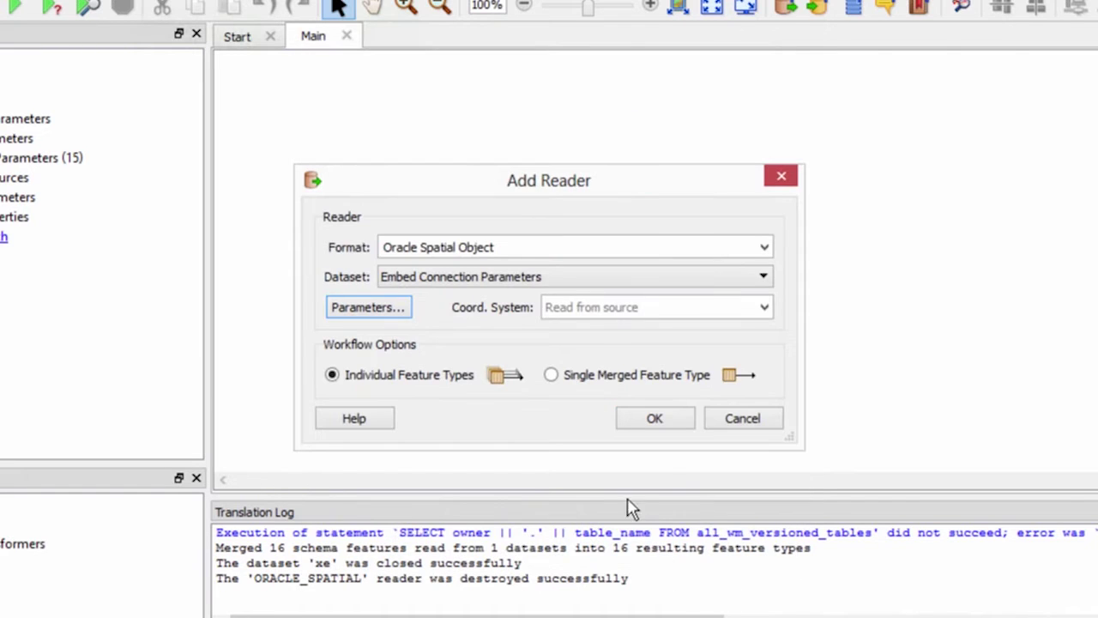
{"action": "left_click", "coordinate": [647, 420]}
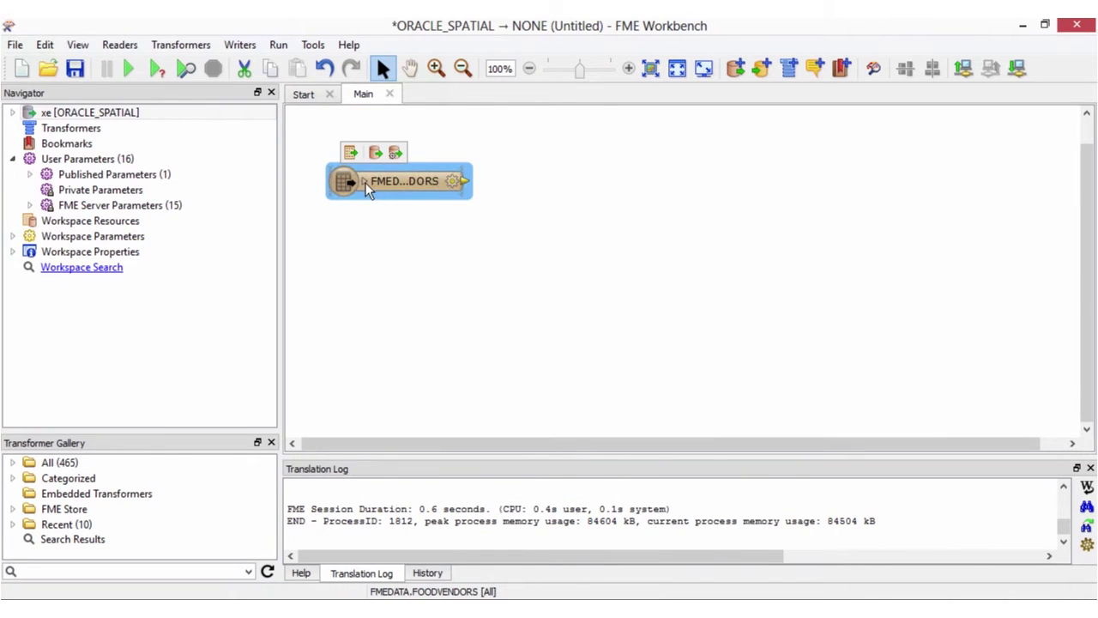
Add an Esri Shape writer whose dataset is the C:\FMEData2015\Output folder
{"action": "left_click", "coordinate": [364, 182]}
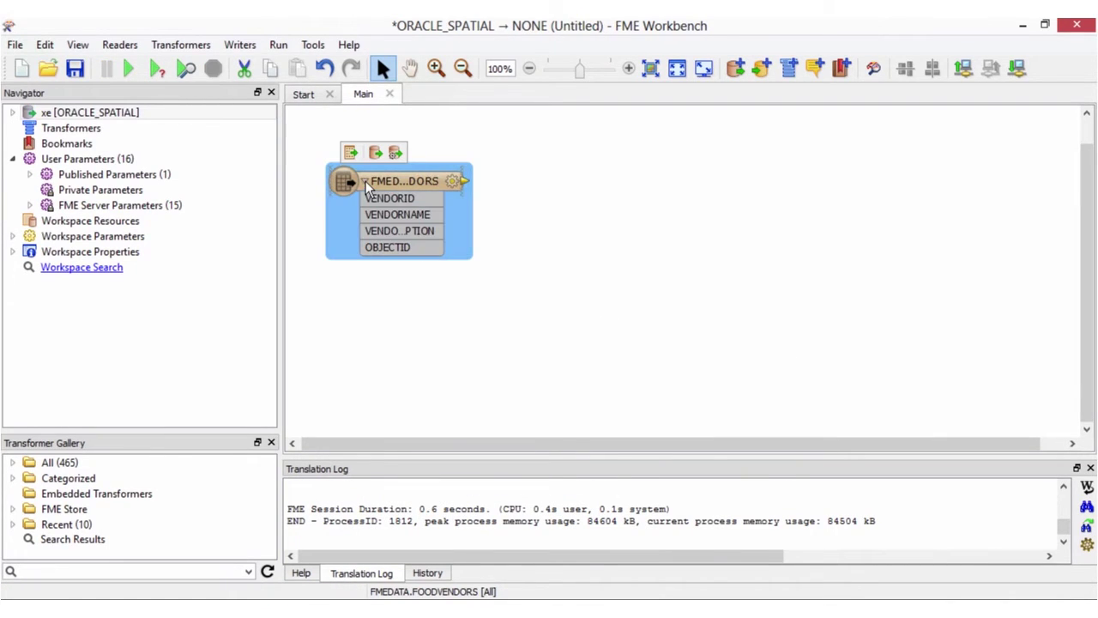
{"action": "left_click", "coordinate": [240, 44]}
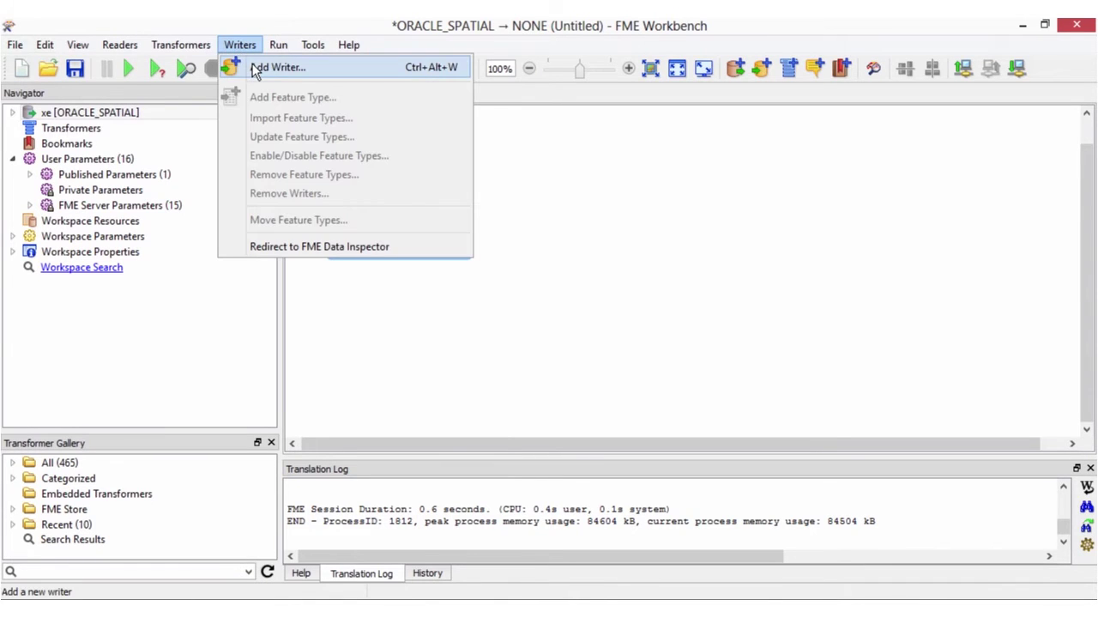
{"action": "left_click", "coordinate": [252, 64]}
{"action": "type", "text": "esri shap"}
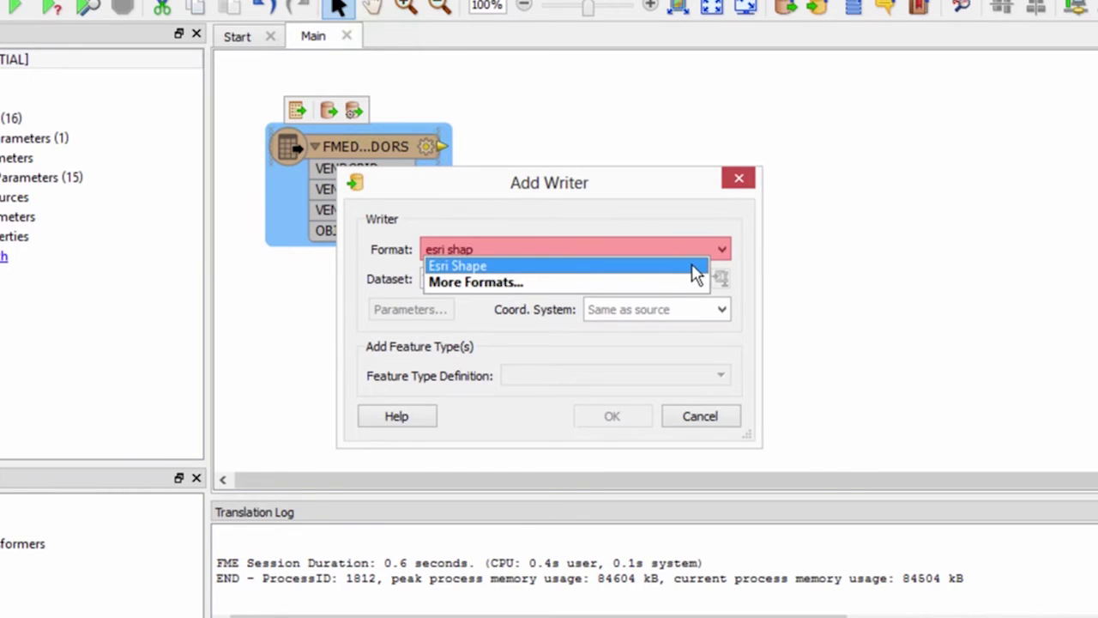
{"action": "left_click", "coordinate": [695, 273]}
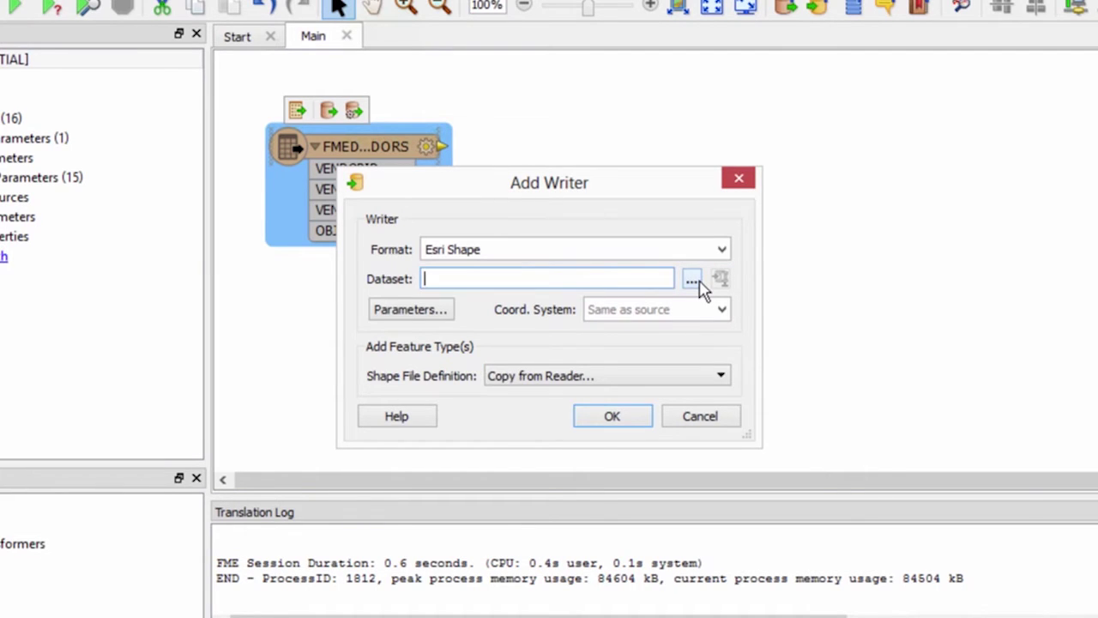
{"action": "left_click", "coordinate": [693, 280]}
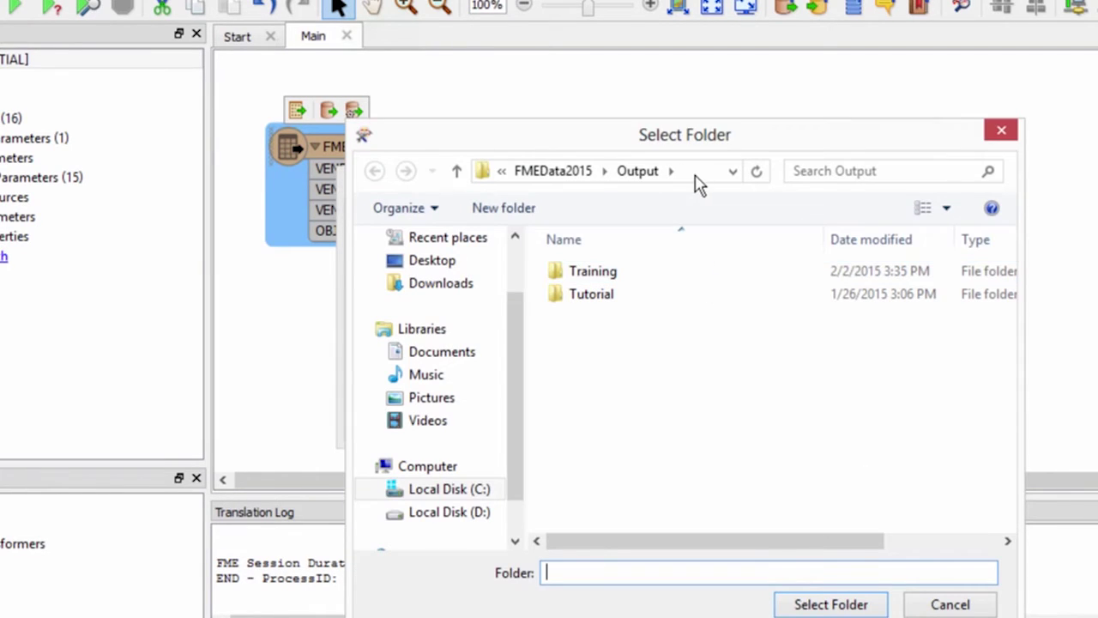
{"action": "left_click", "coordinate": [857, 605]}
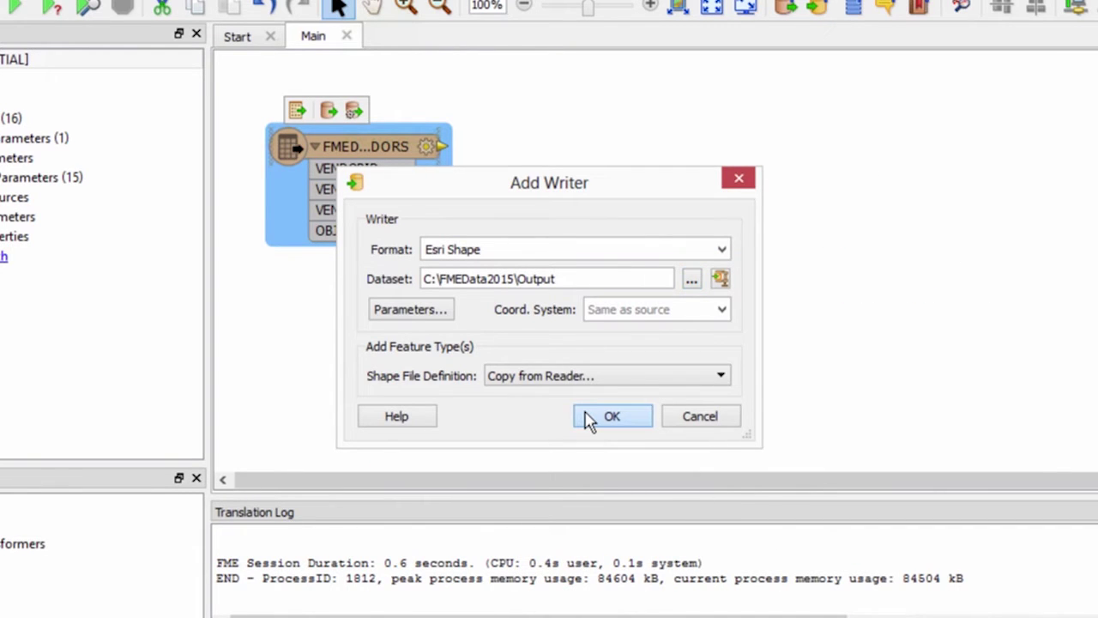
{"action": "left_click", "coordinate": [611, 416]}
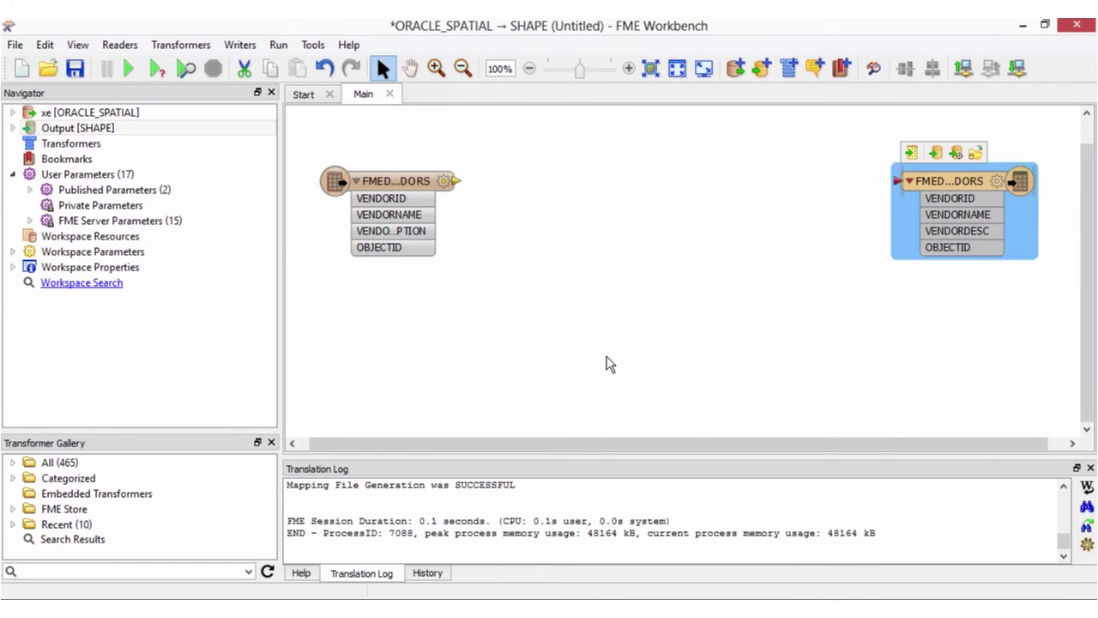
Connect the FOODVENDORS reader to the Shape writer and insert an AttributeRenamer on that link
{"action": "left_click_drag", "start_coordinate": [456, 181], "coordinate": [883, 190]}
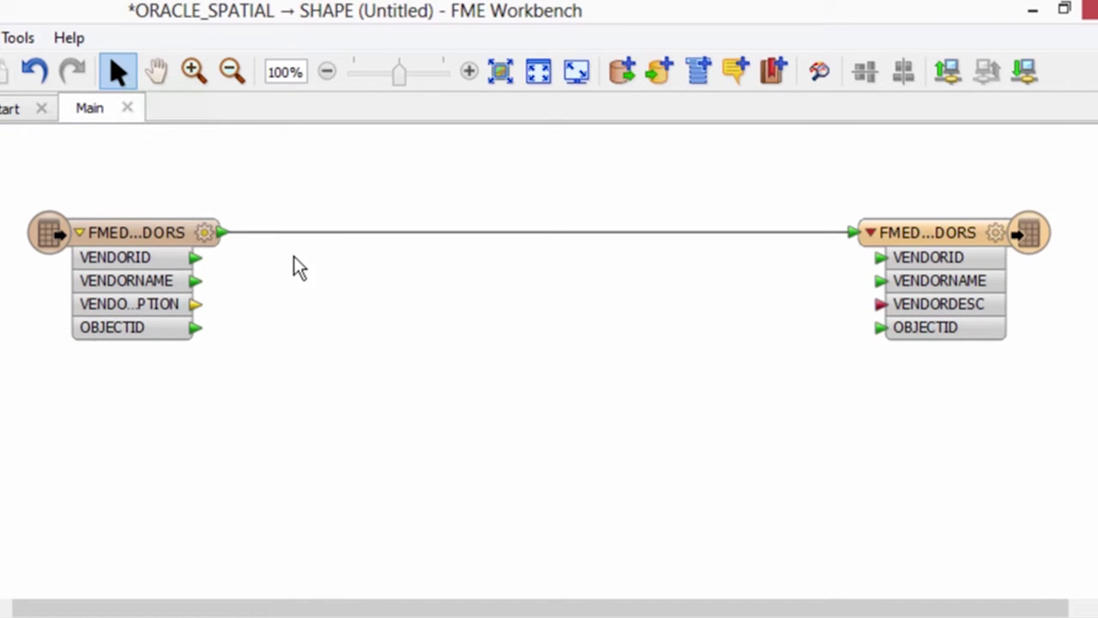
{"action": "left_click", "coordinate": [311, 232]}
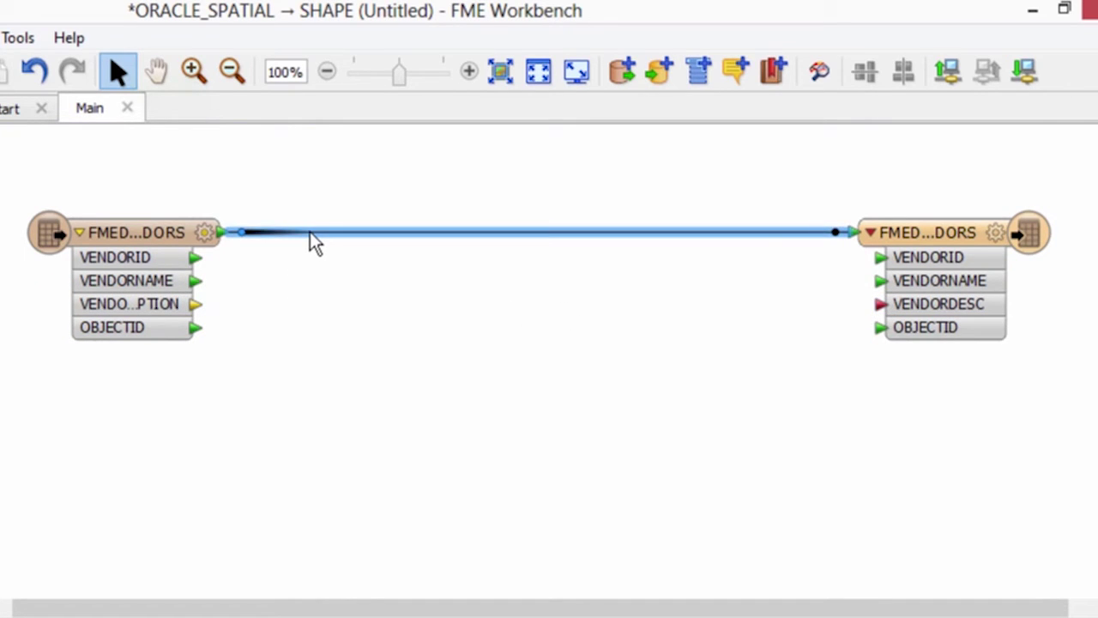
{"action": "type", "text": "attributeren"}
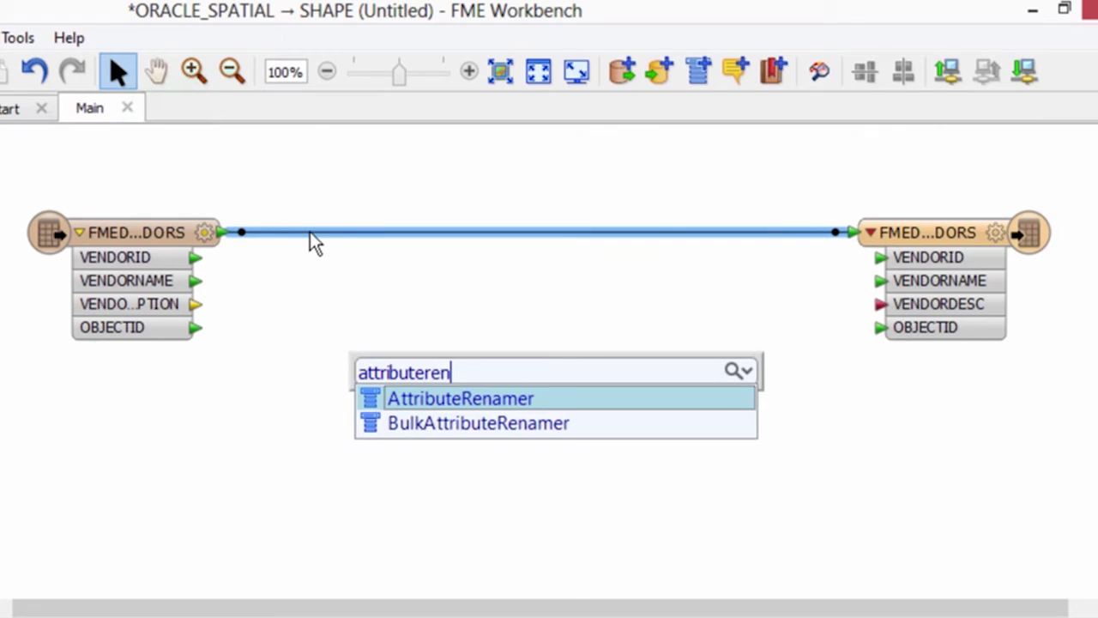
{"action": "left_click", "coordinate": [439, 398]}
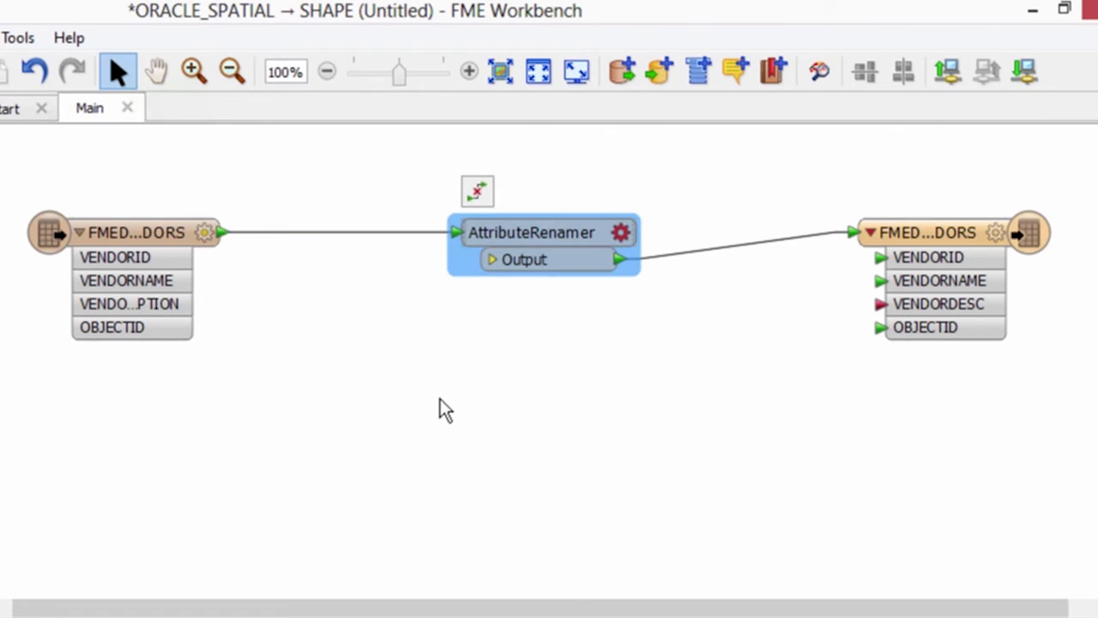
Configure the AttributeRenamer to rename VENDORDESCRIPTION to VENDORDESC
{"action": "left_click", "coordinate": [621, 233]}
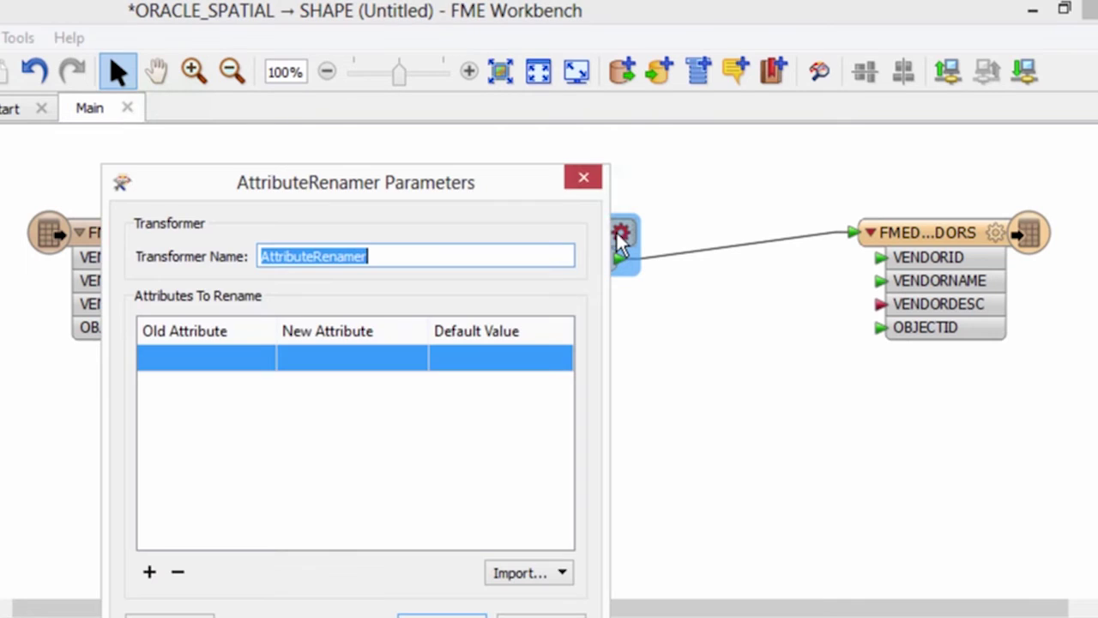
{"action": "left_click", "coordinate": [269, 360]}
{"action": "left_click", "coordinate": [268, 360]}
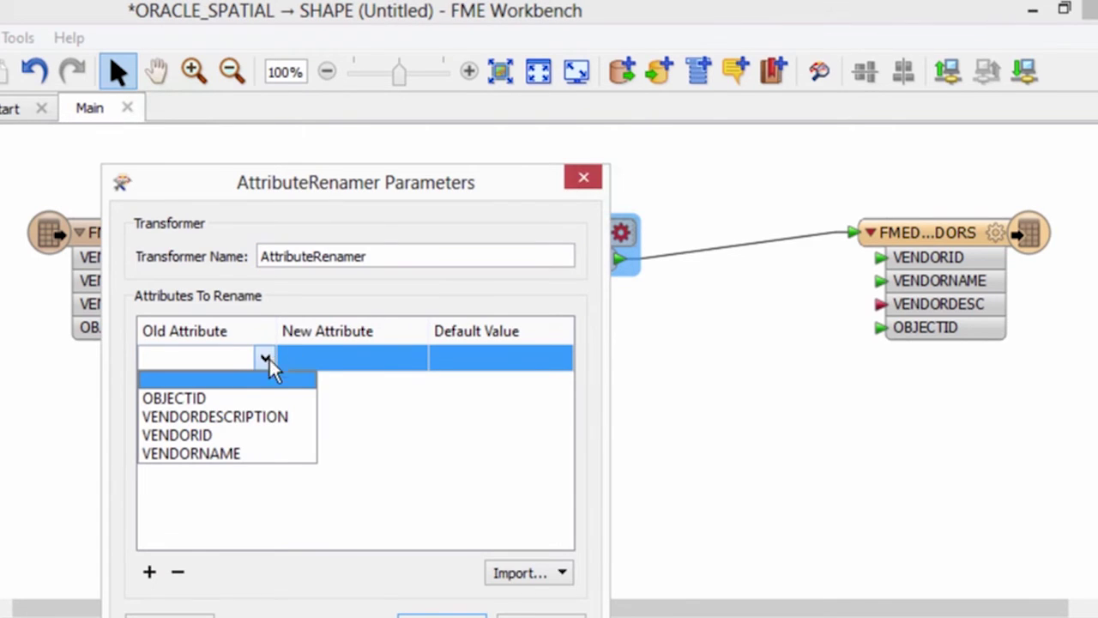
{"action": "left_click", "coordinate": [260, 420]}
{"action": "left_click", "coordinate": [409, 364]}
{"action": "left_click", "coordinate": [417, 357]}
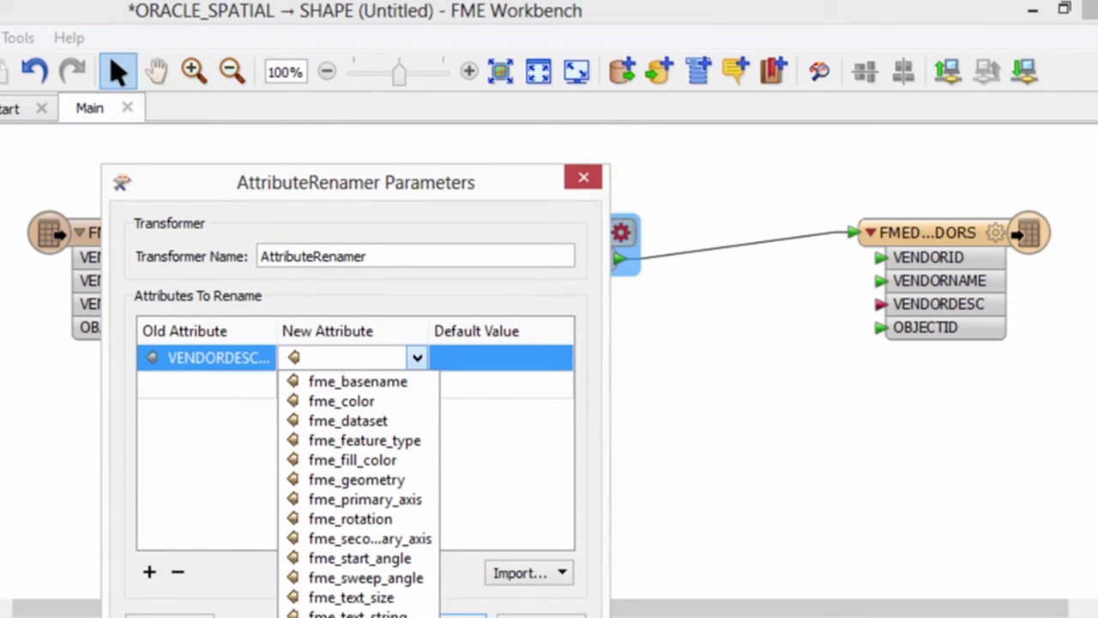
{"action": "type", "text": "VENDORDESC"}
{"action": "left_click", "coordinate": [442, 615]}
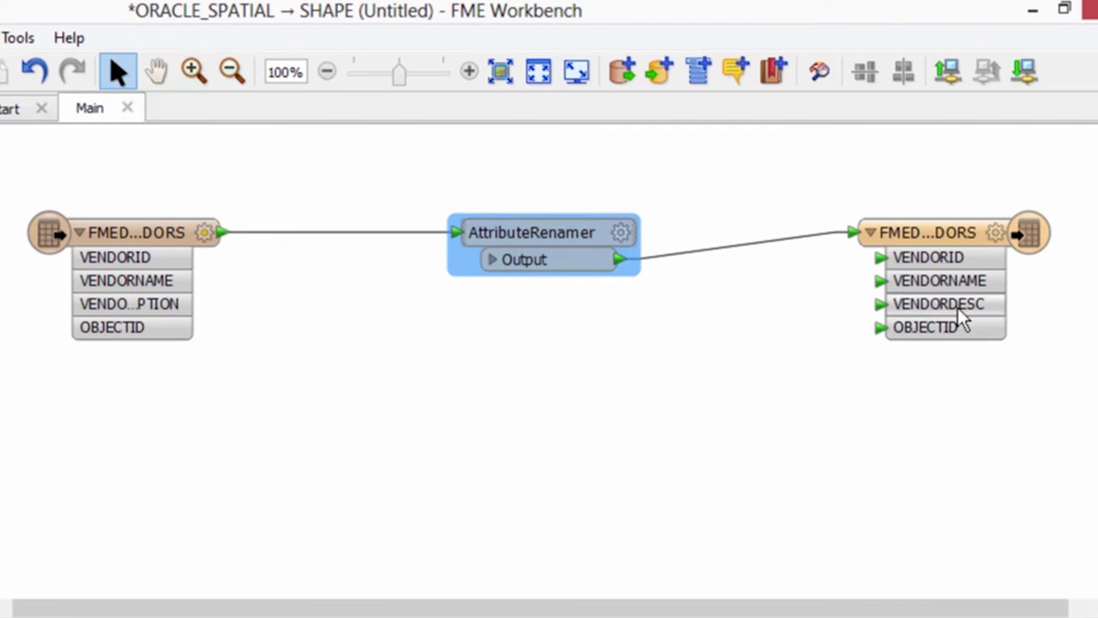
Name the writer's shapefile 'Hot Dog Stands' with shape_point geometry
{"action": "left_click", "coordinate": [994, 233]}
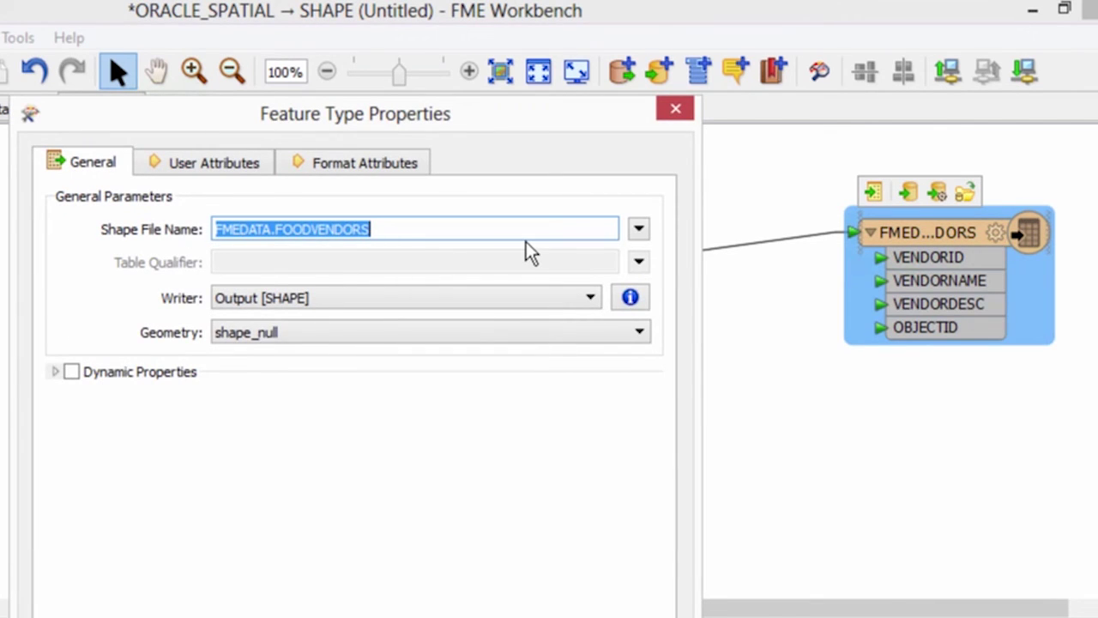
{"action": "type", "text": "Hot Dog"}
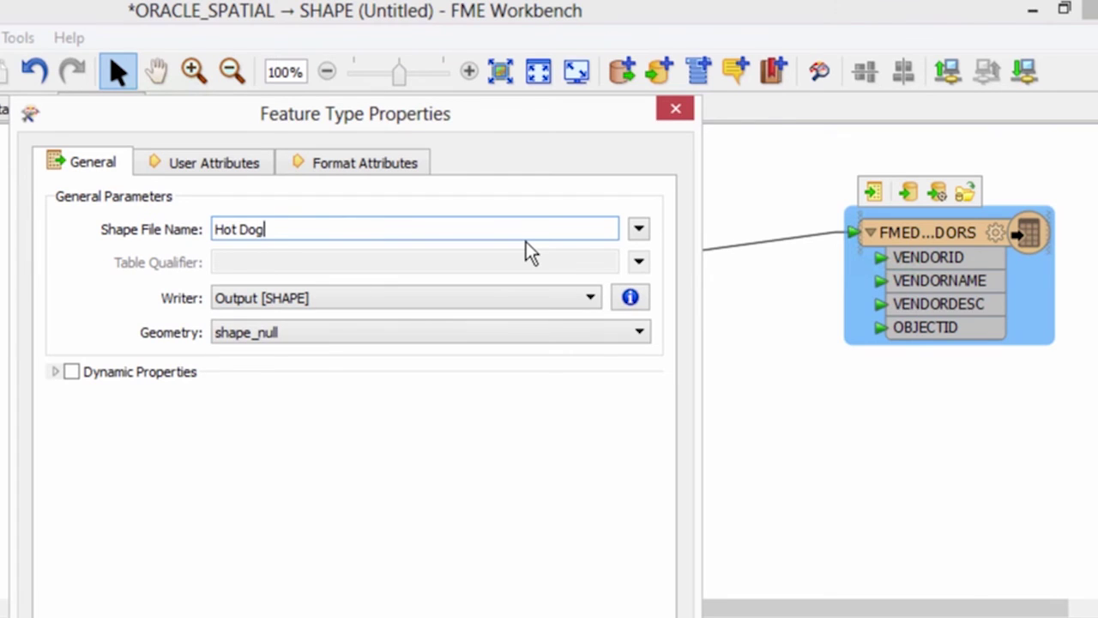
{"action": "type", "text": " Stands"}
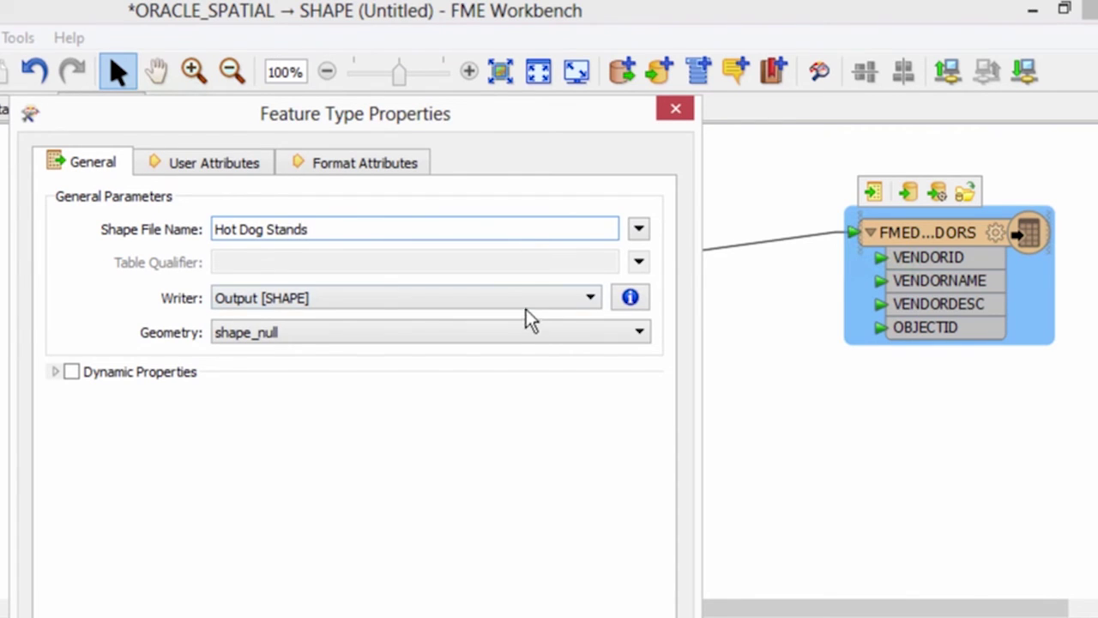
{"action": "left_click", "coordinate": [530, 345]}
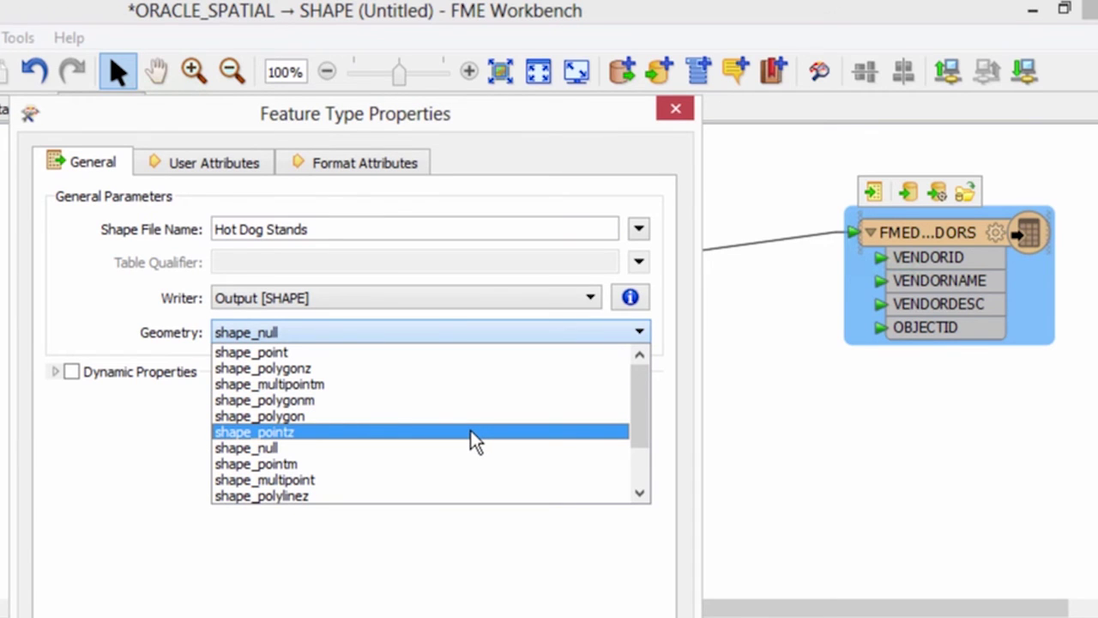
{"action": "left_click", "coordinate": [473, 352]}
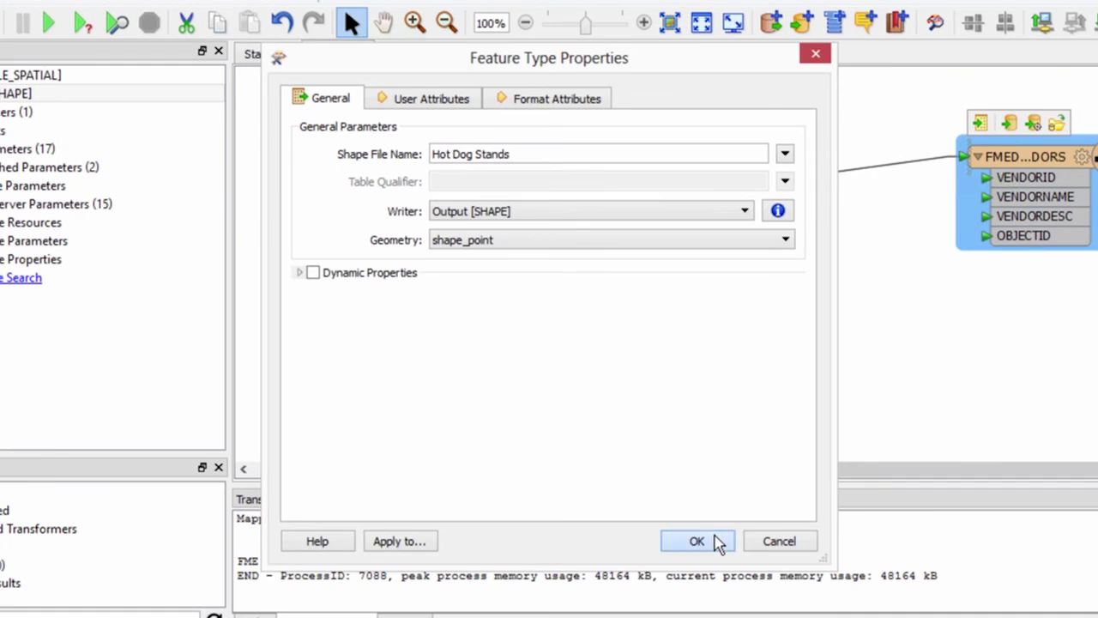
{"action": "left_click", "coordinate": [539, 617]}
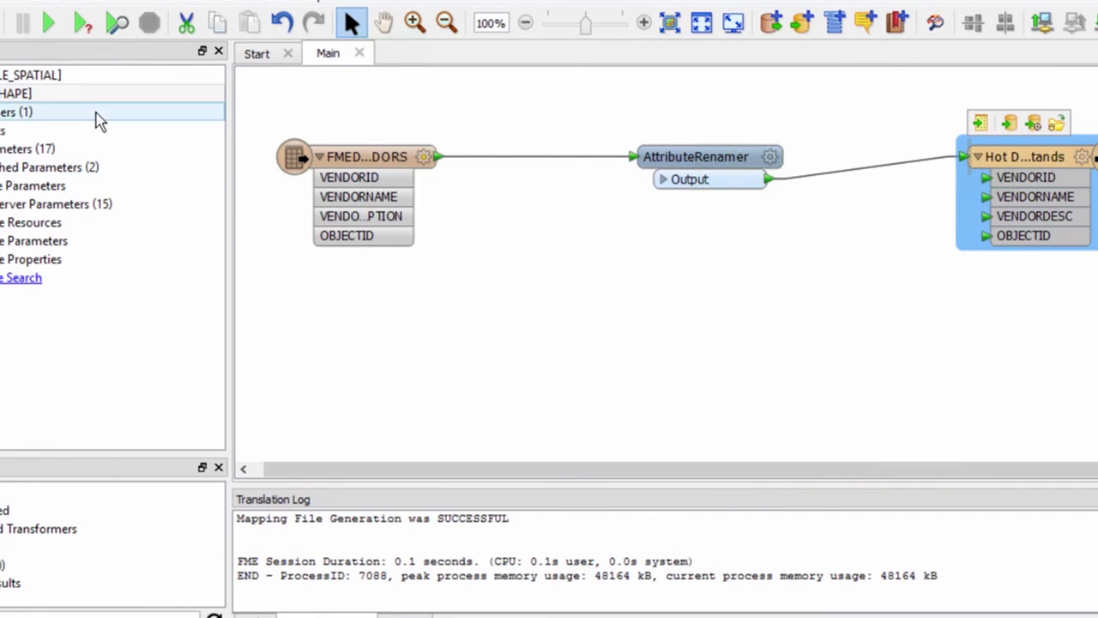
Run the translation, writing 38 features, and inspect the Hot Dog Stands output
{"action": "left_click", "coordinate": [72, 26]}
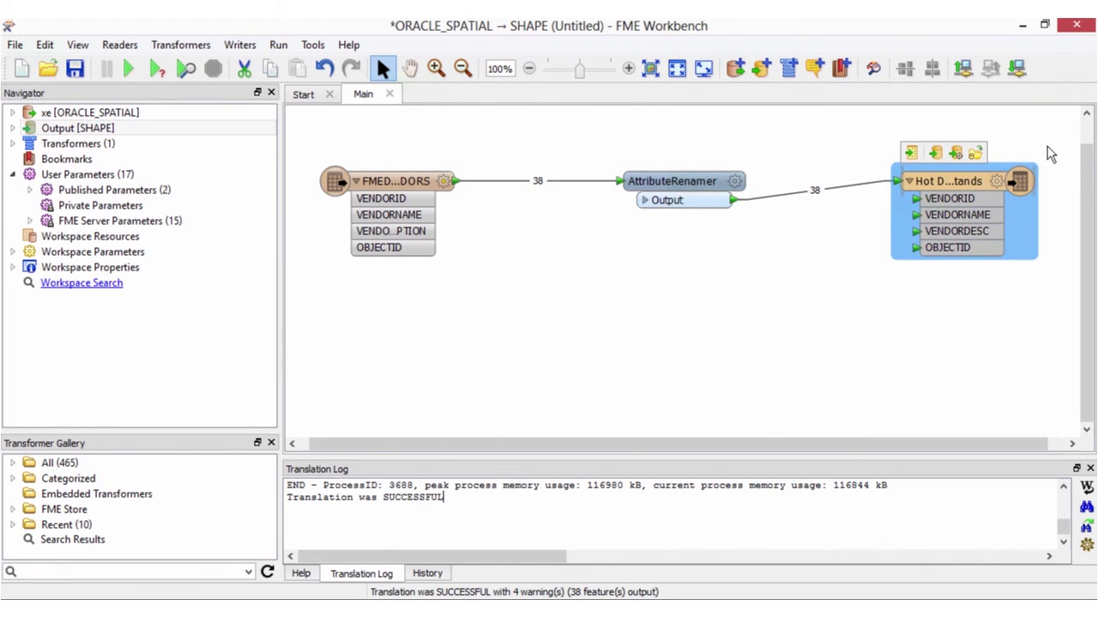
{"action": "right_click", "coordinate": [974, 181]}
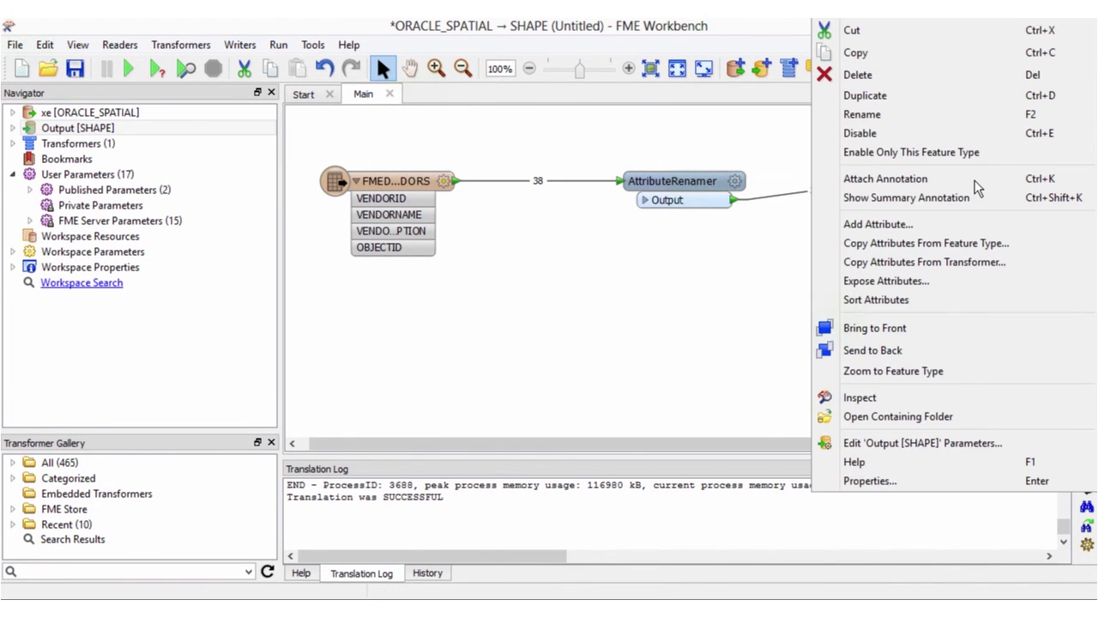
{"action": "left_click", "coordinate": [898, 396]}
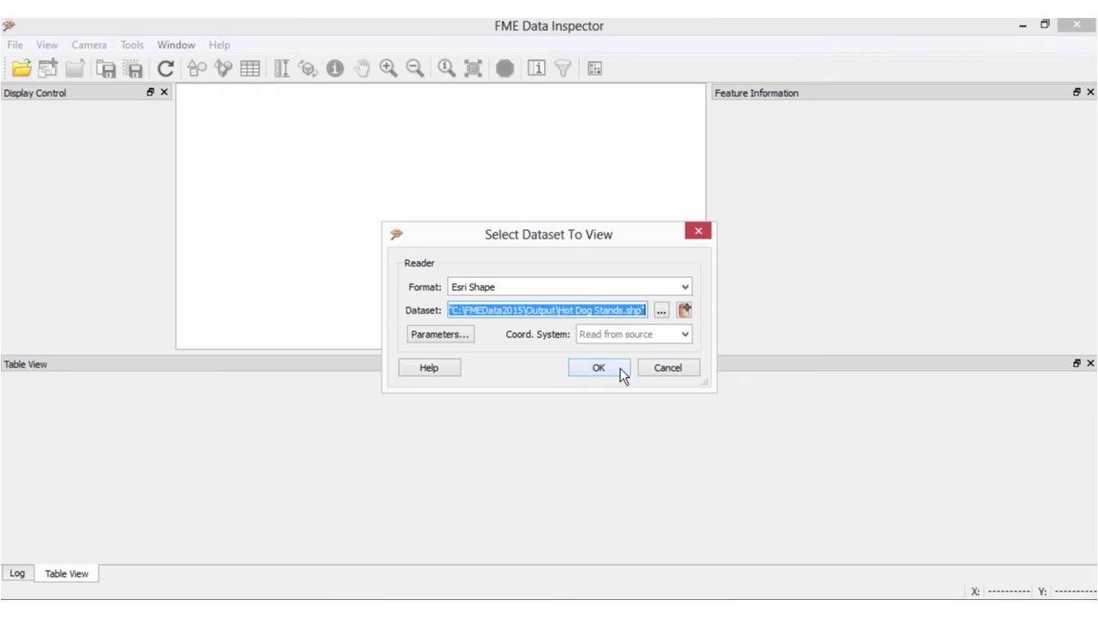
Load Hot Dog Stands.shp in Data Inspector and sort its table by VENDORDESC
{"action": "left_click", "coordinate": [620, 369]}
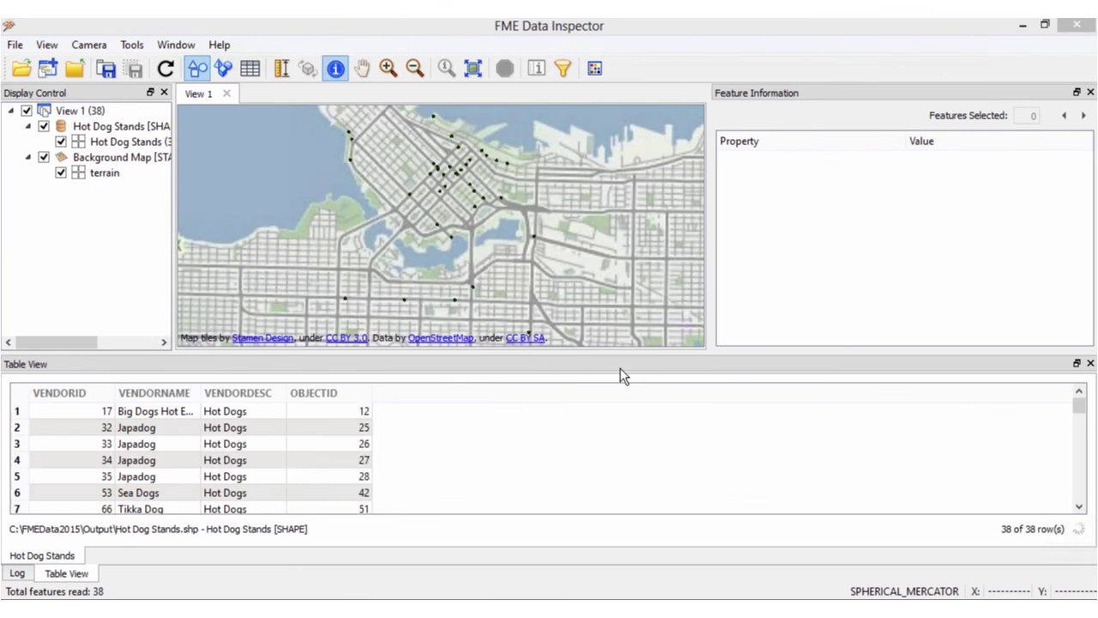
{"action": "left_click", "coordinate": [278, 392]}
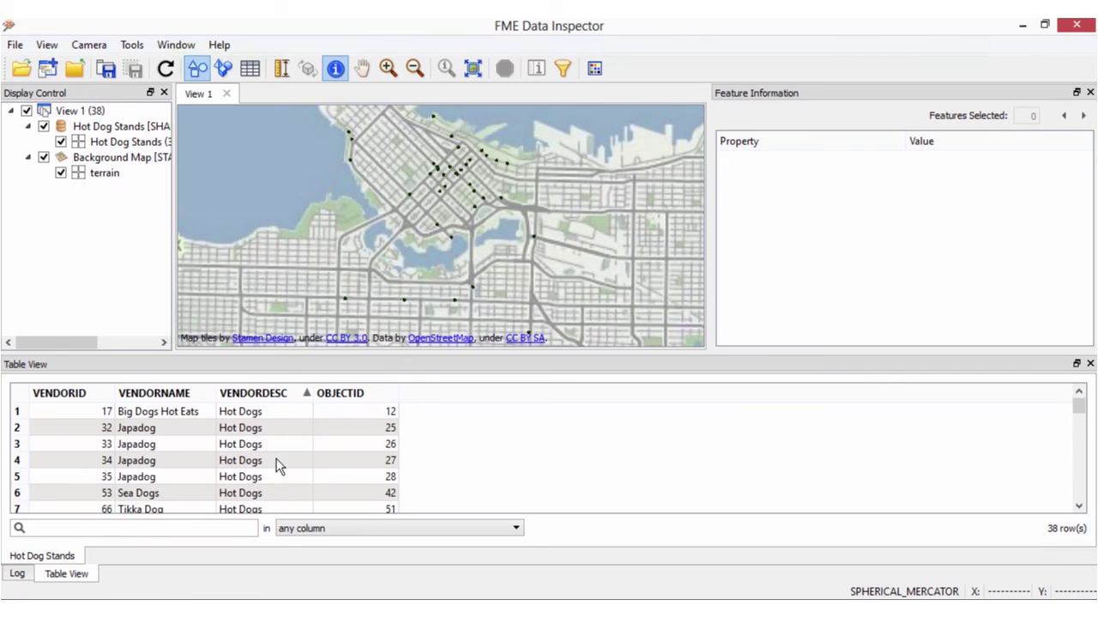
{"action": "scroll", "coordinate": [276, 463], "scroll_direction": "down", "scroll_amount": 7}
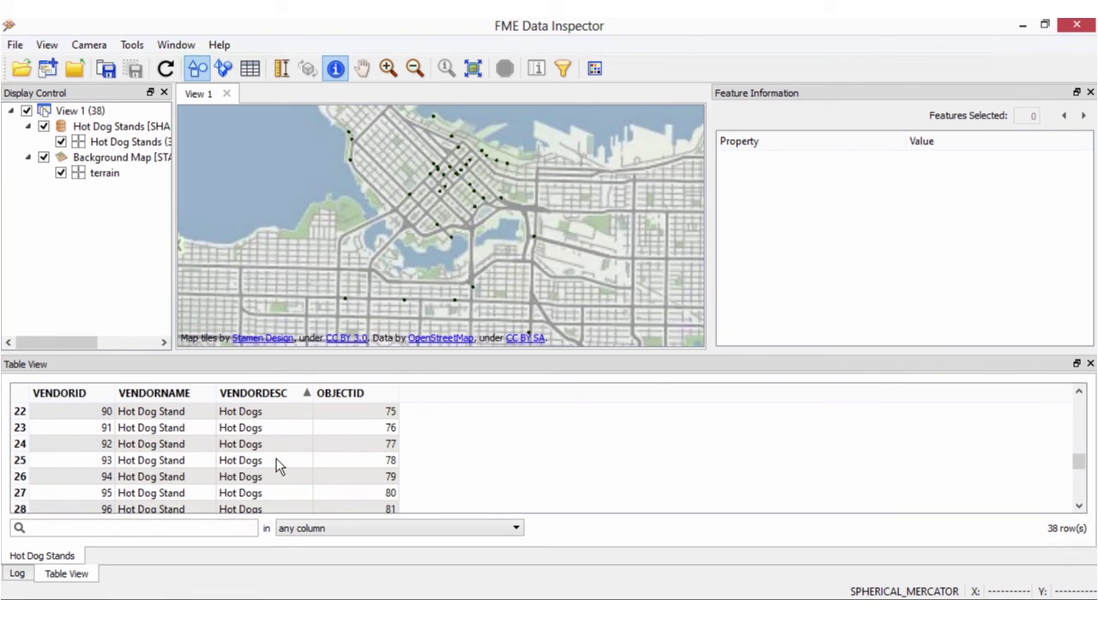